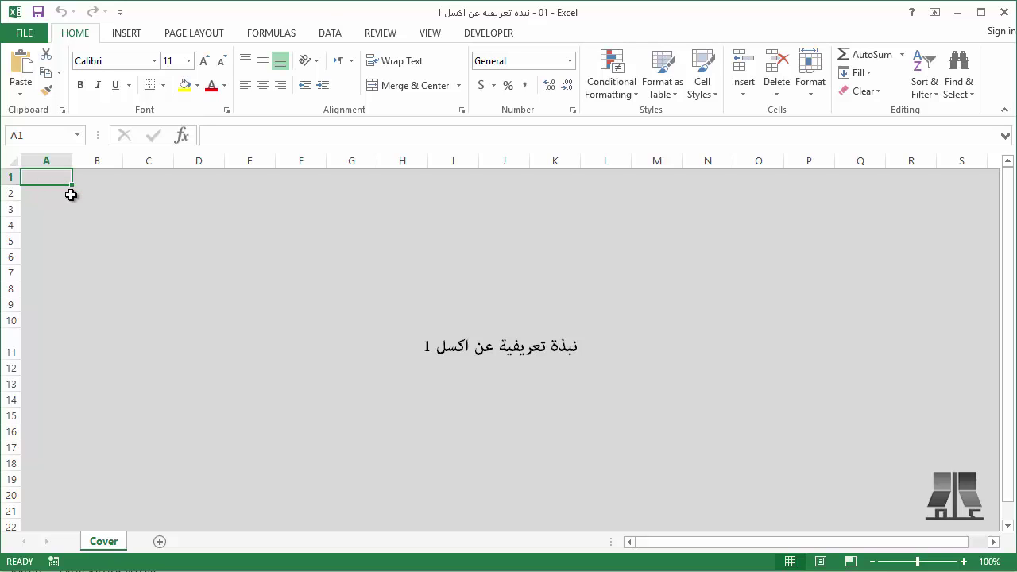
Jump to the sheet's last column and last row, then return to cell A1.
key("ctrl+Right")
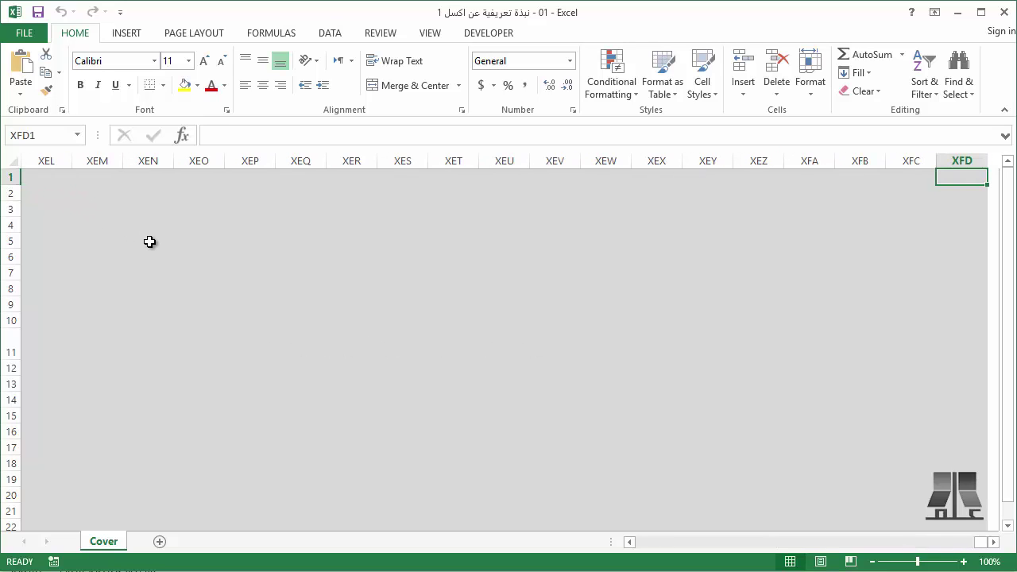
key("ctrl+Down")
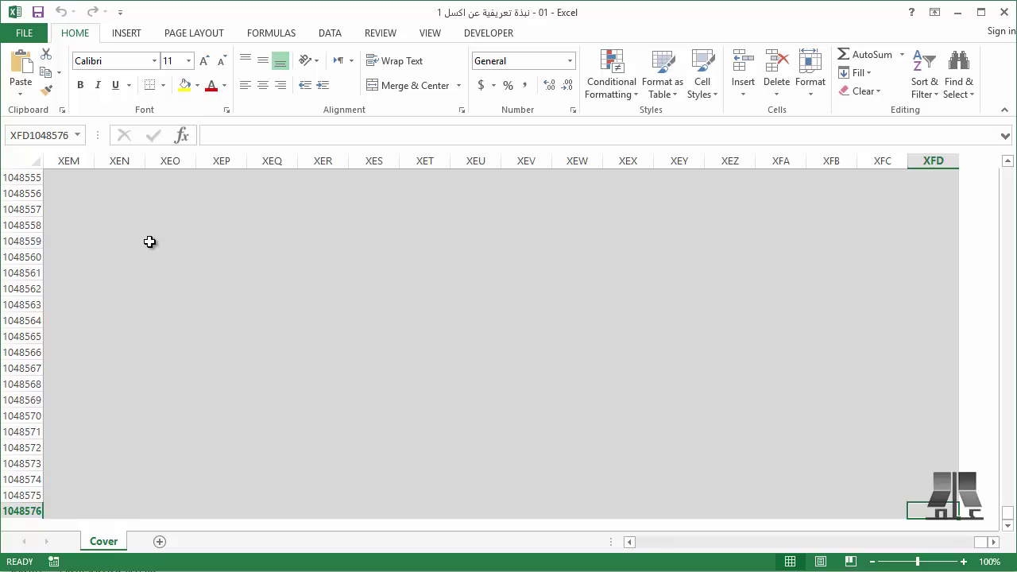
key("ctrl+Home")
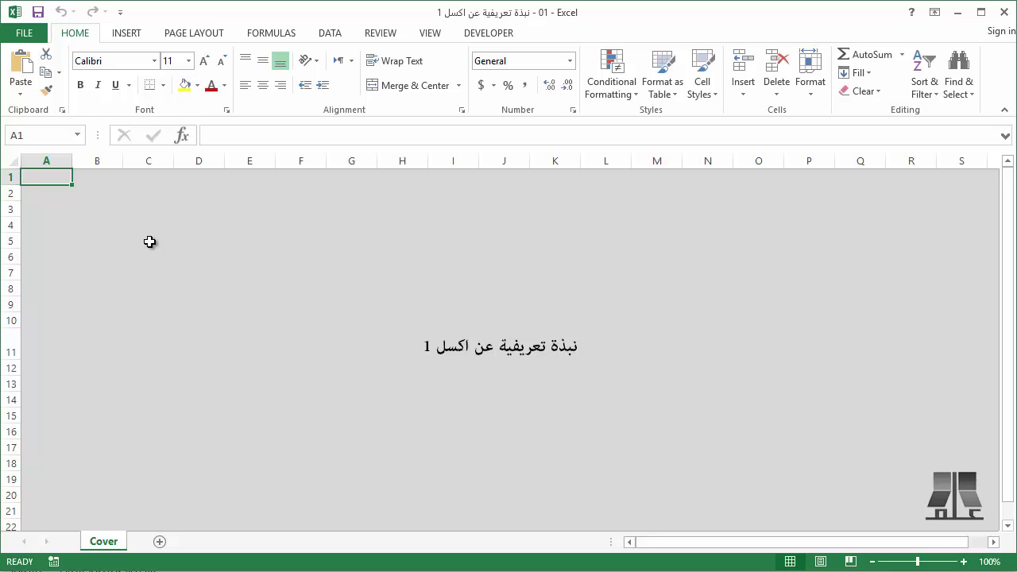
Add three new worksheets, delete Sheet3, and colour the Sheet2 tab dark blue.
left_click(159, 543)
left_click(210, 542)
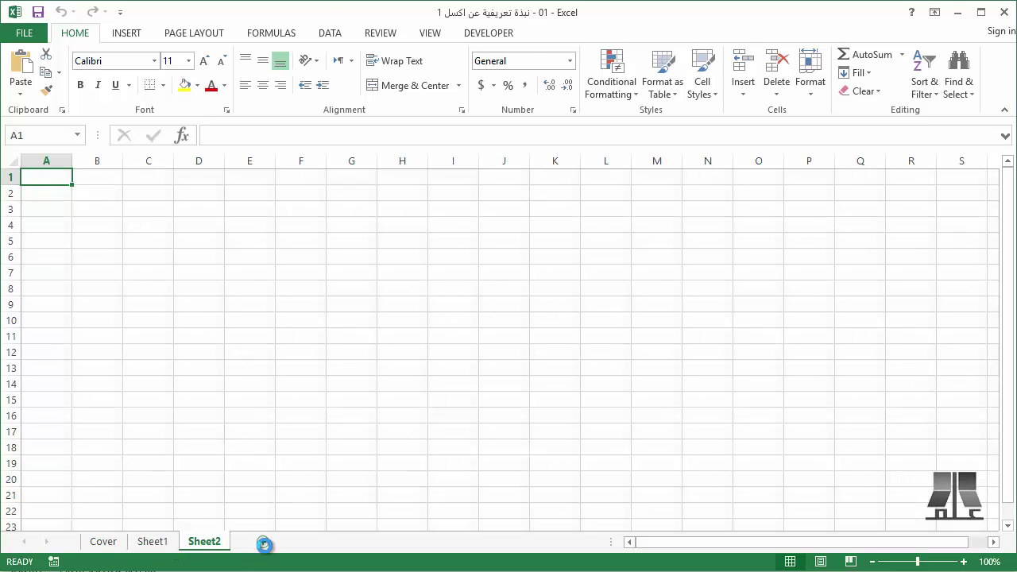
left_click(262, 542)
right_click(259, 546)
left_click(298, 381)
right_click(210, 544)
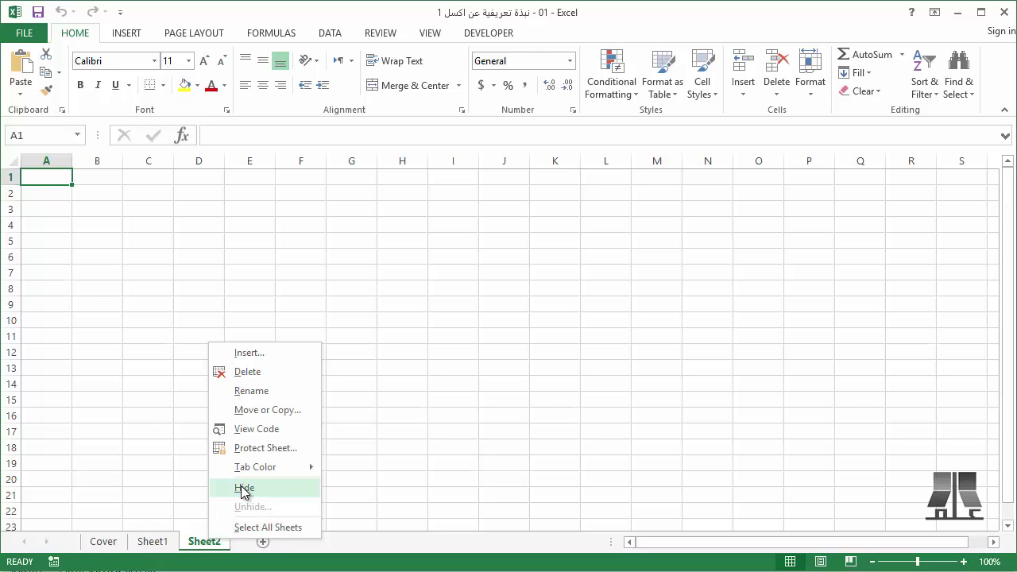
mouse_move(255, 467)
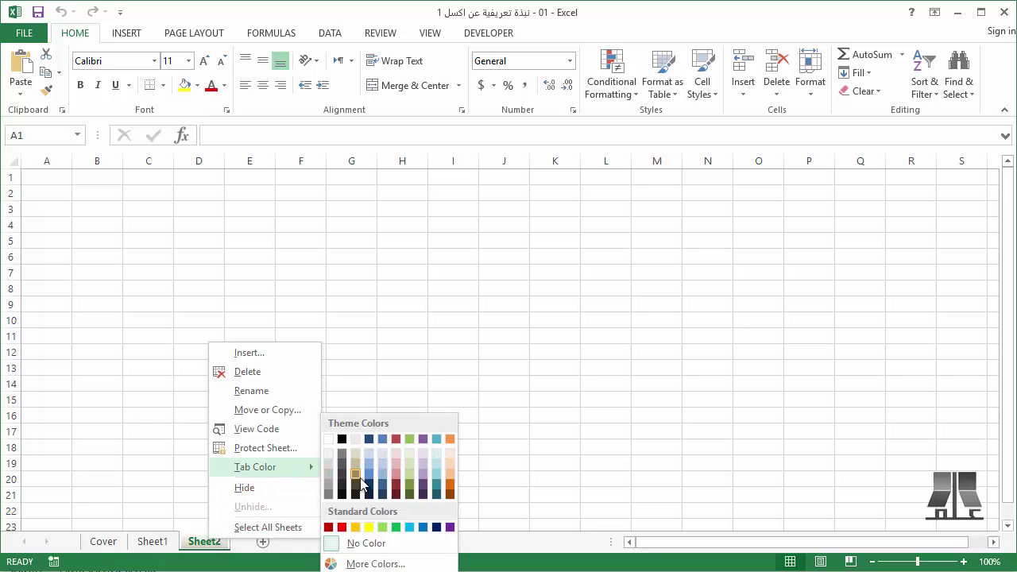
left_click(370, 484)
Delete Sheet2 and Sheet1 so only the Cover sheet remains.
left_click(163, 542)
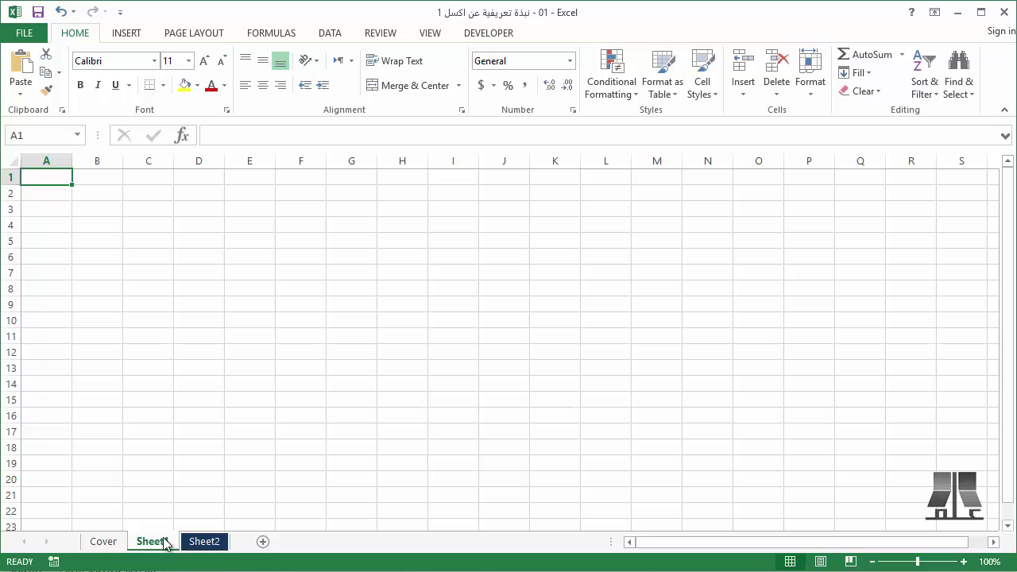
right_click(204, 541)
left_click(253, 379)
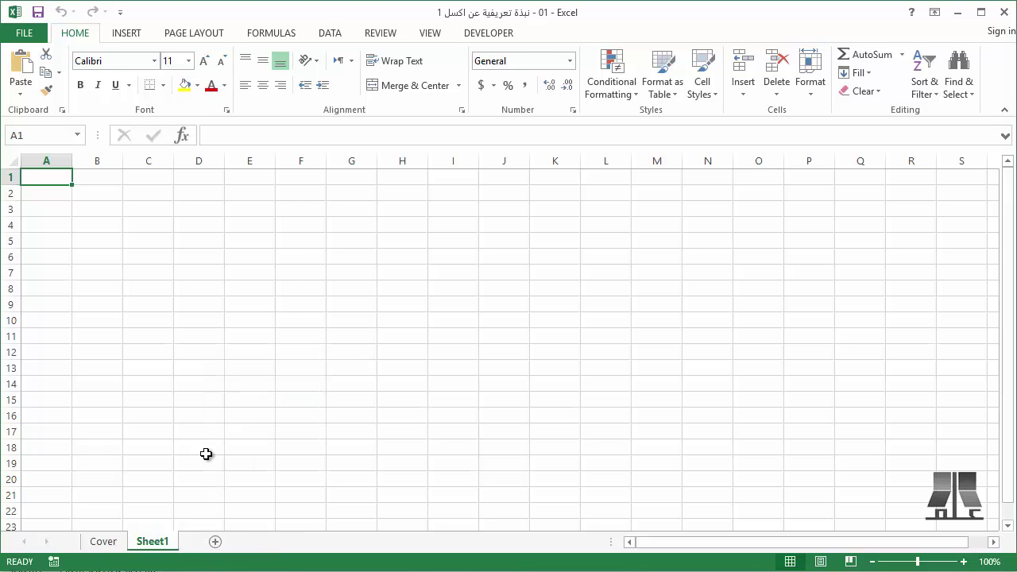
right_click(164, 544)
left_click(207, 377)
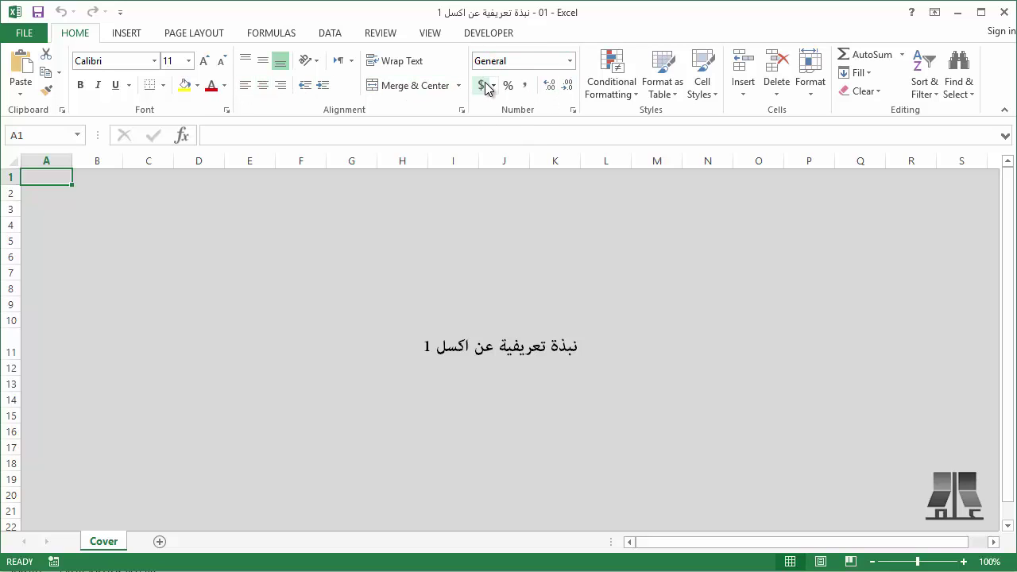
Preview the number format list and the Insert Shapes gallery, then show the Page Layout commands.
left_click(570, 61)
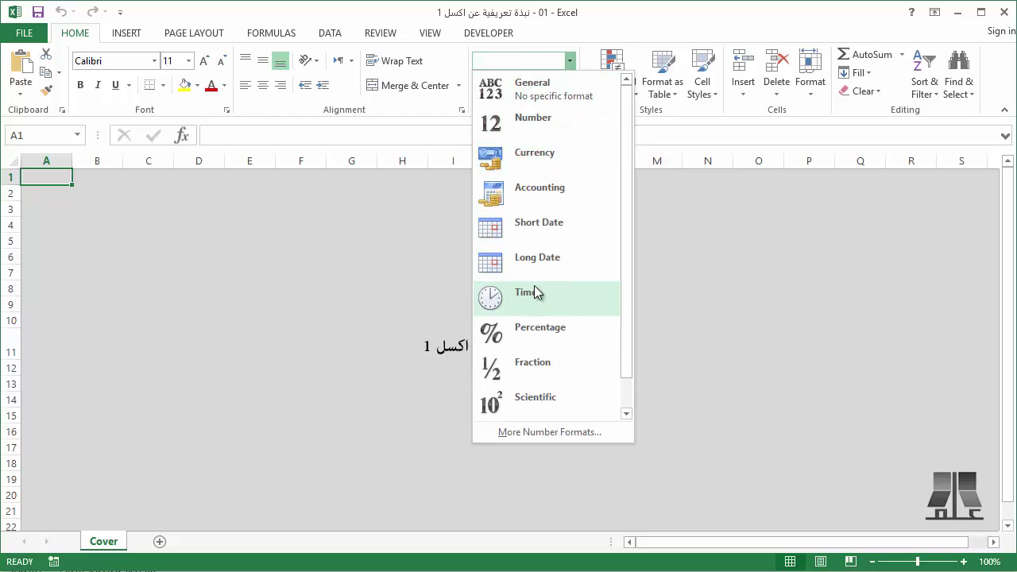
key("Escape")
left_click(127, 33)
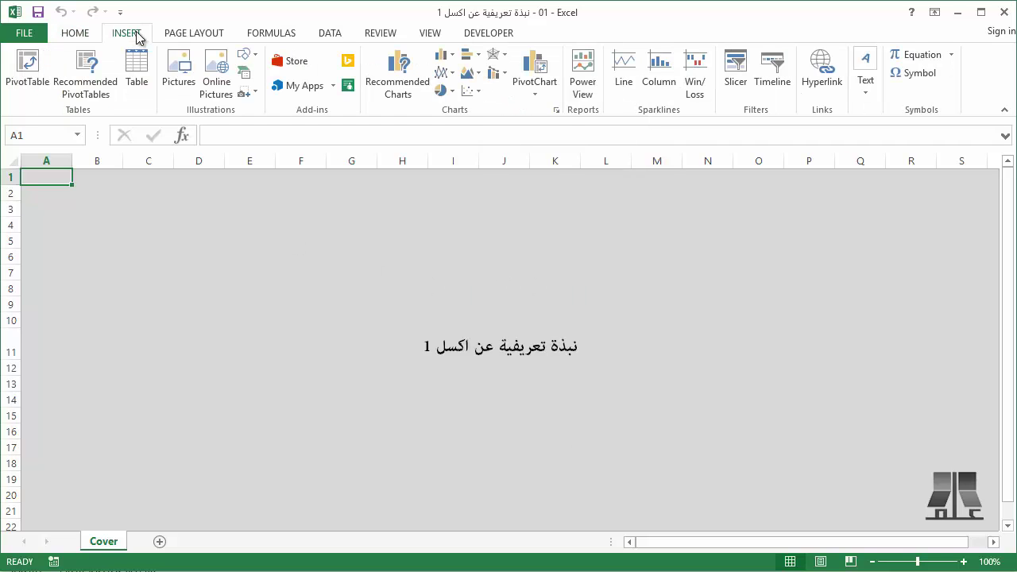
left_click(249, 56)
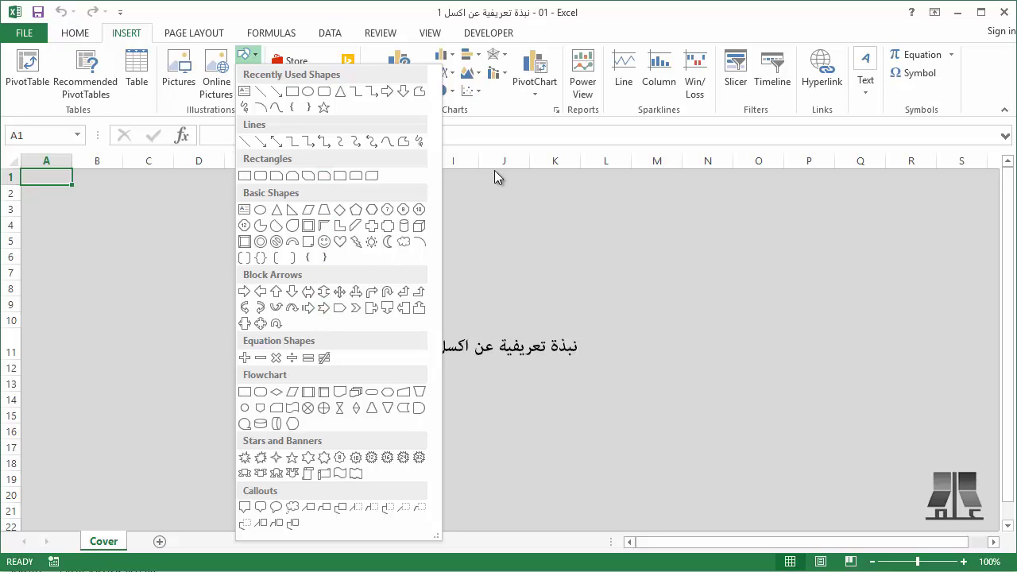
left_click(522, 111)
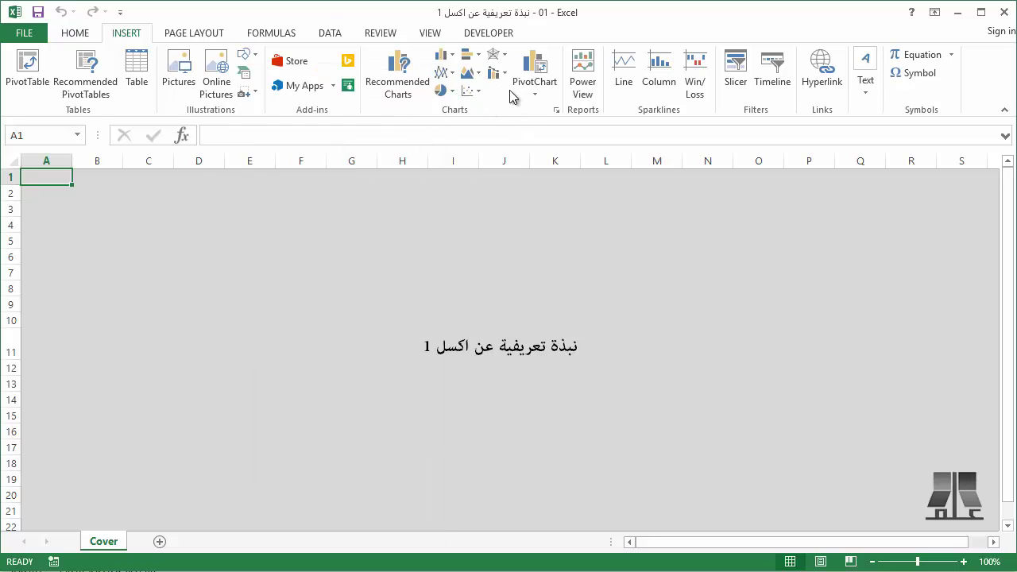
left_click(202, 38)
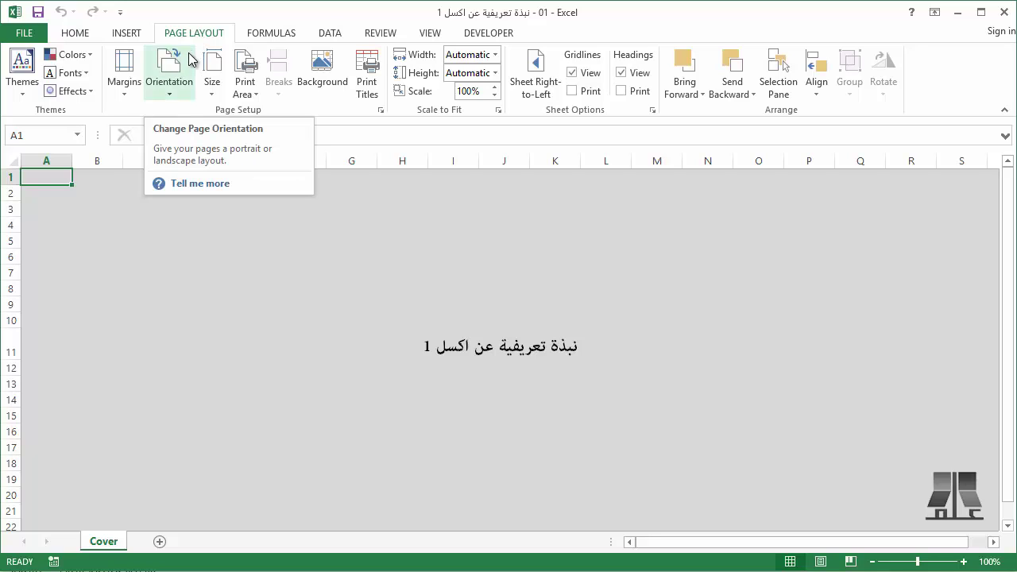
Browse the Formulas and Data ribbon commands, ending on the Review commands.
left_click(268, 36)
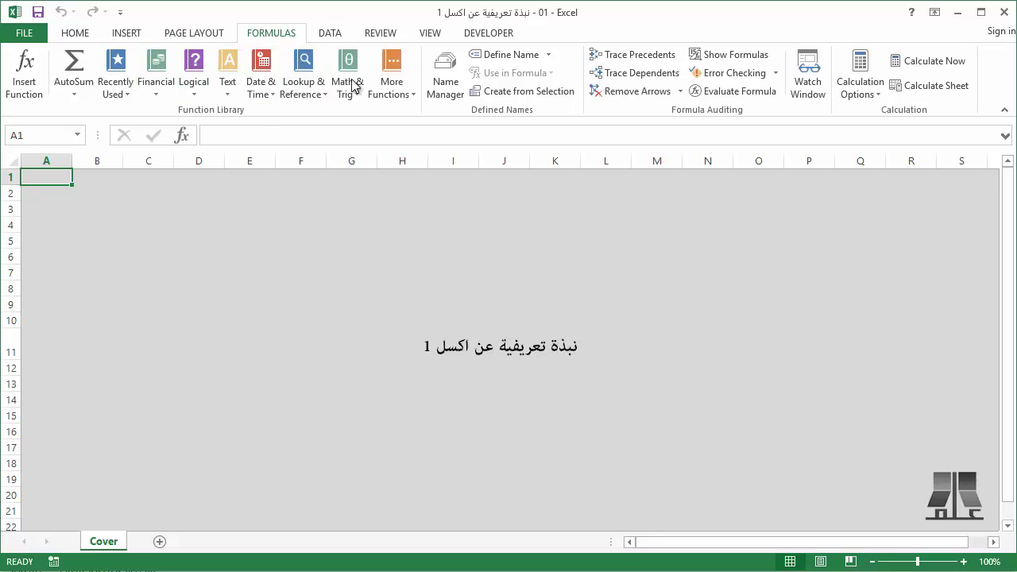
left_click(325, 36)
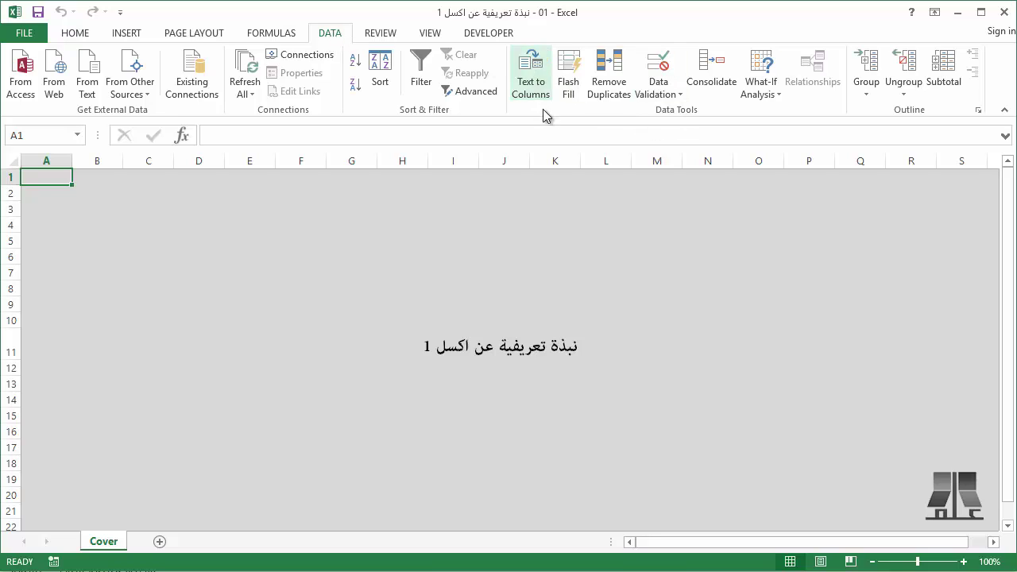
left_click(384, 33)
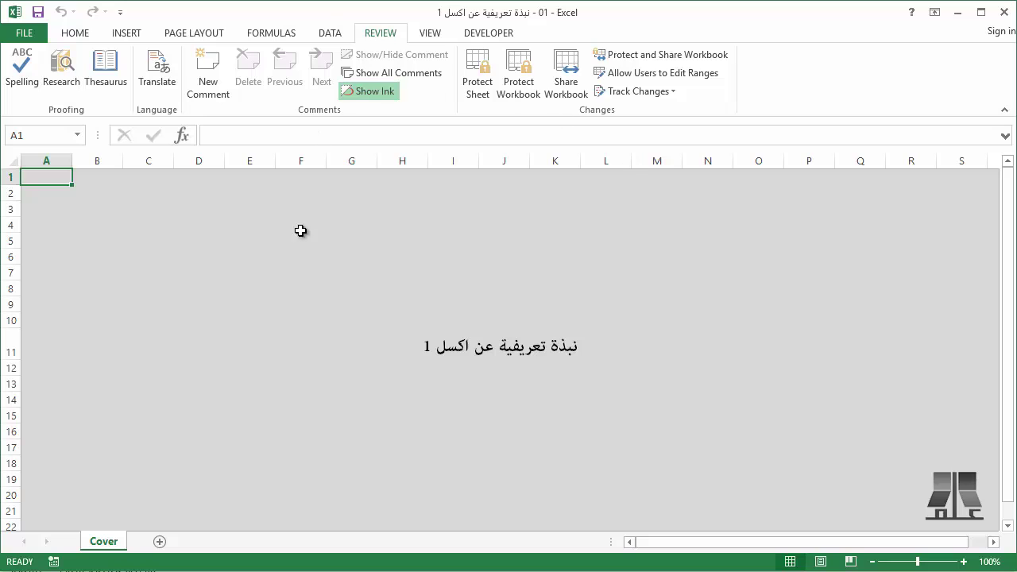
On the View ribbon, select cells C7 and F11, then hide and restore the formula bar.
left_click(442, 35)
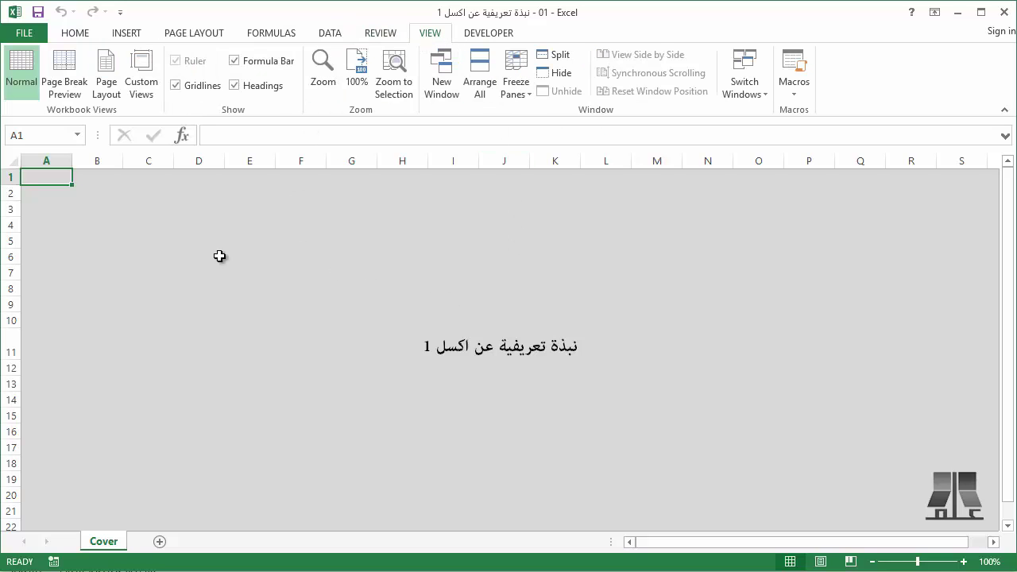
left_click(137, 269)
left_click(275, 345)
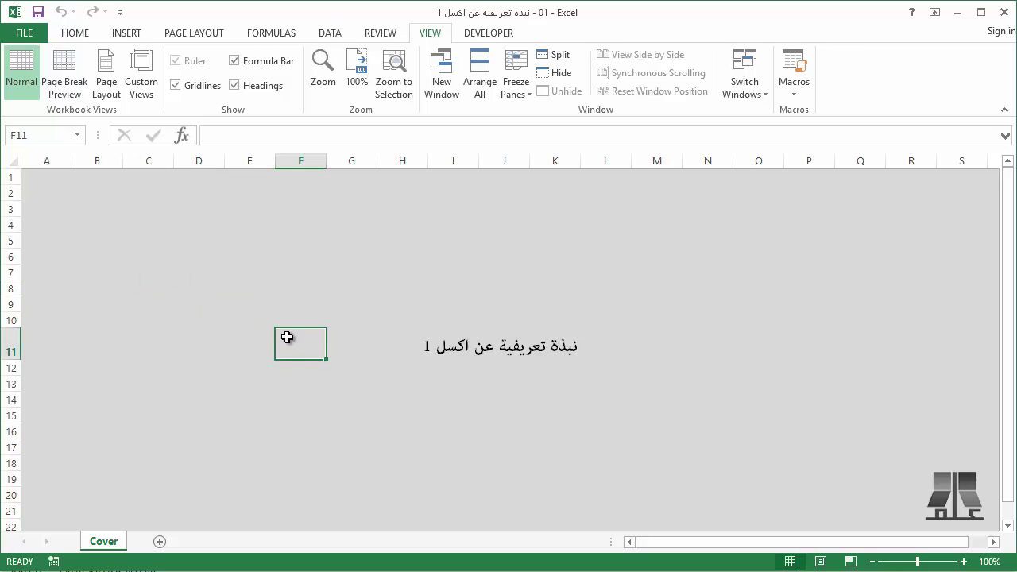
left_click(259, 62)
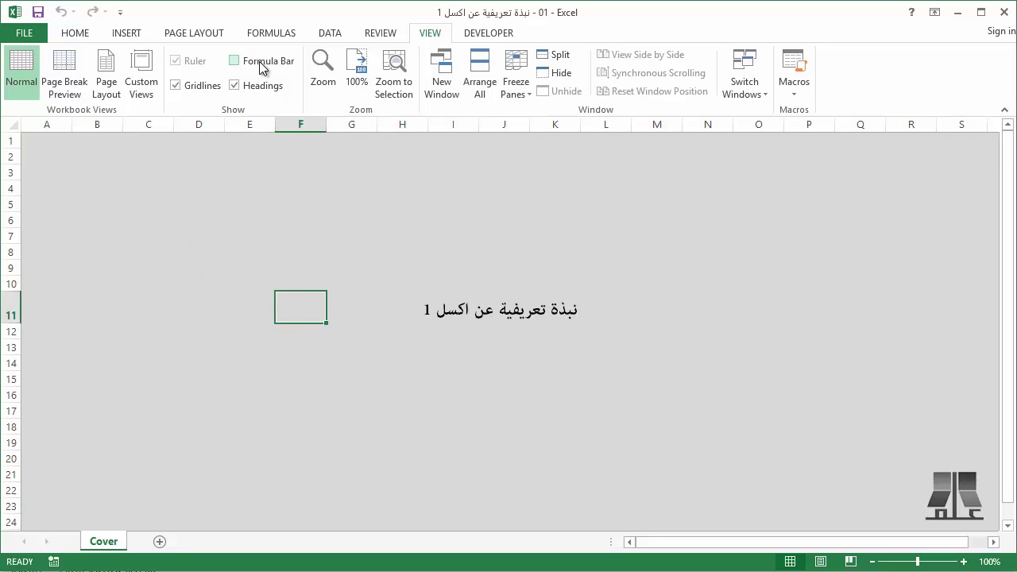
left_click(259, 61)
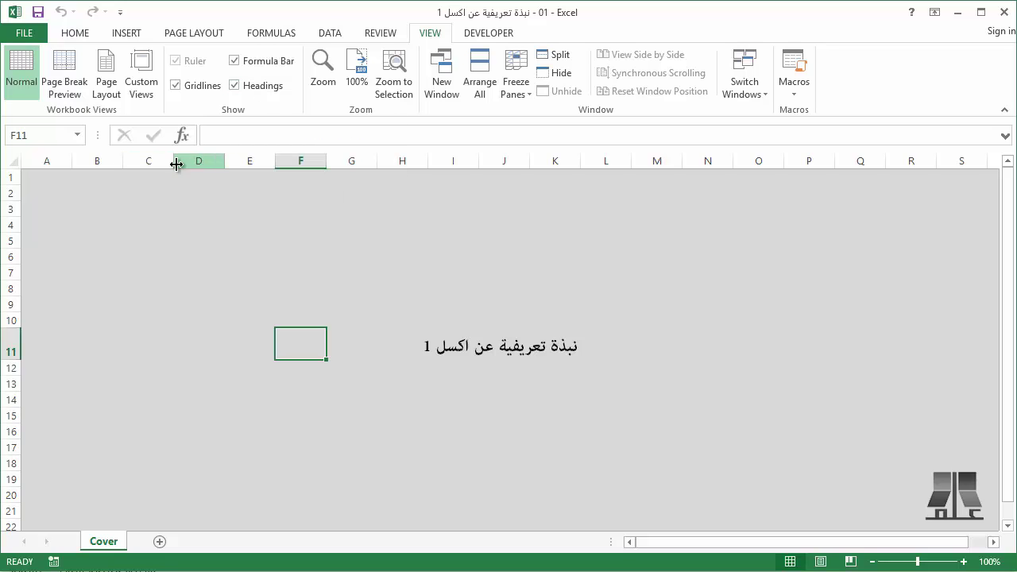
Hide and restore the row and column headings, then return to the Home commands.
left_click(265, 86)
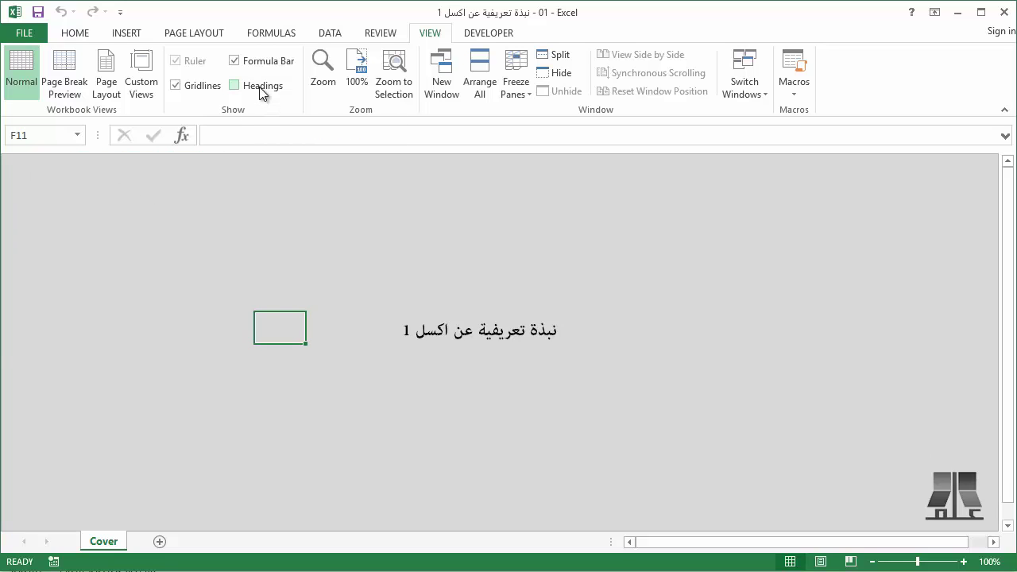
left_click(265, 86)
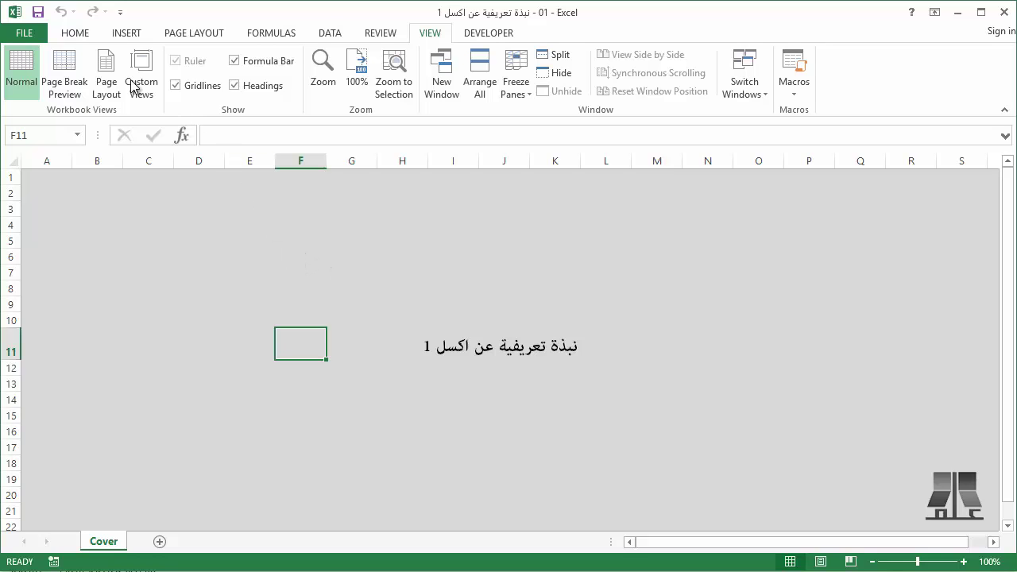
left_click(75, 33)
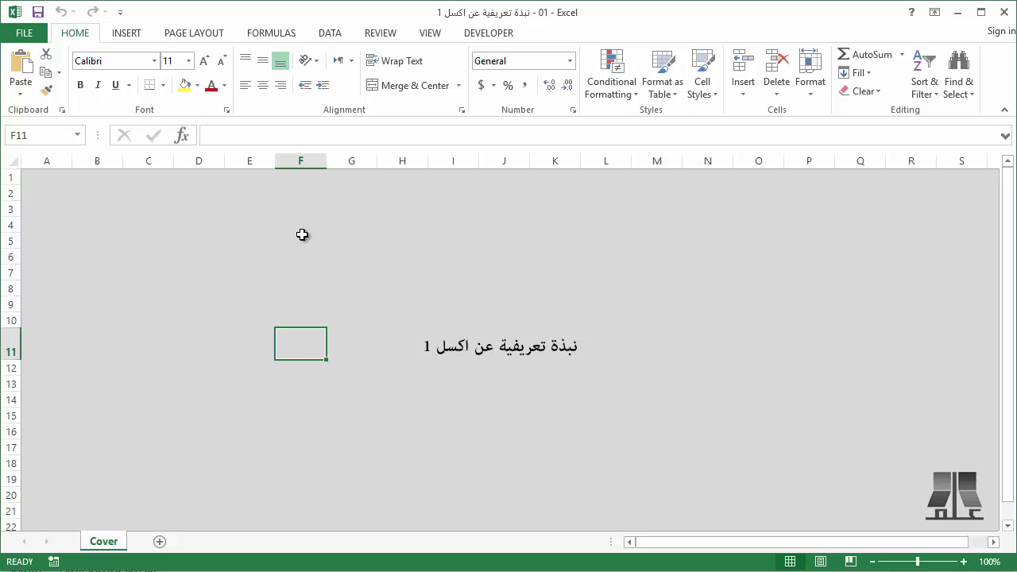